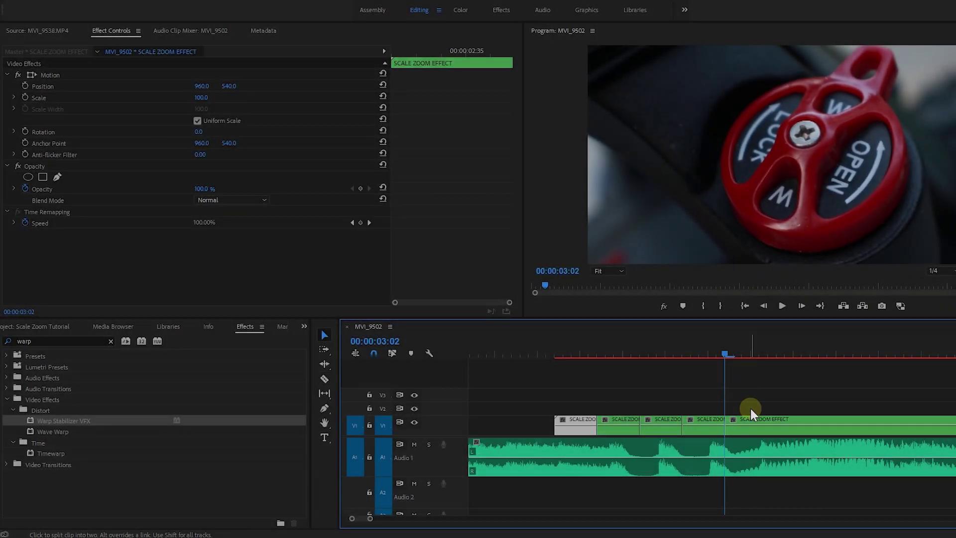
Split the Scale Zoom Effect clip at the playhead and select the next piece
key(ctrl+k)
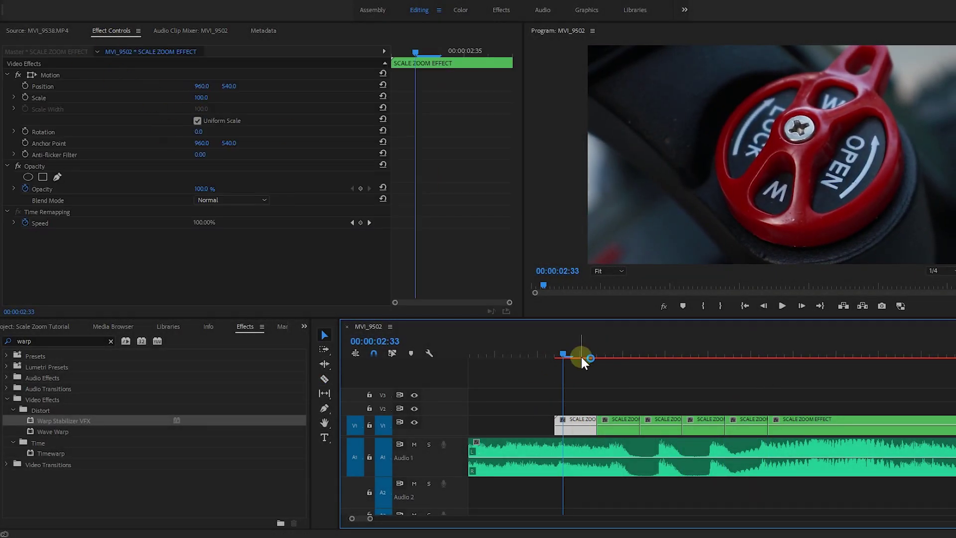
drag(600, 356, 649, 356)
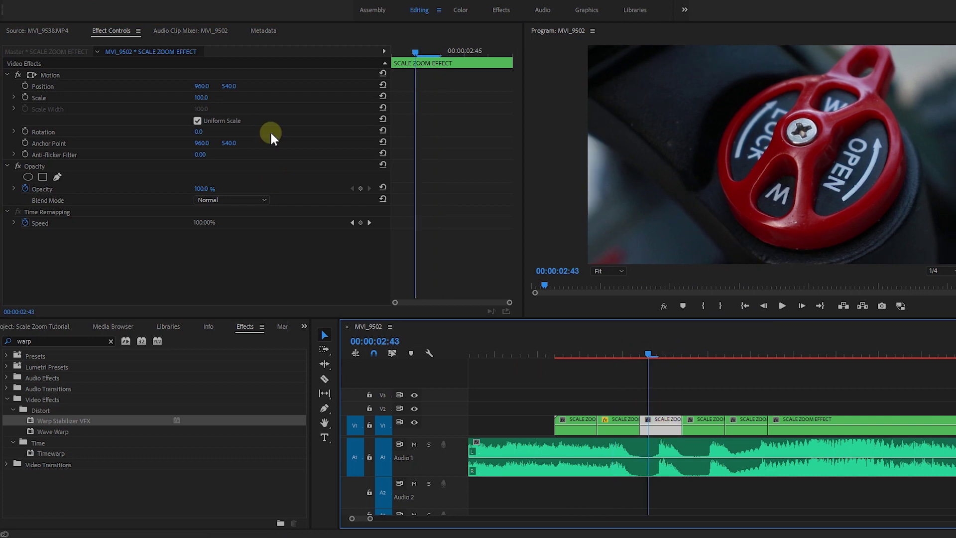
click(741, 433)
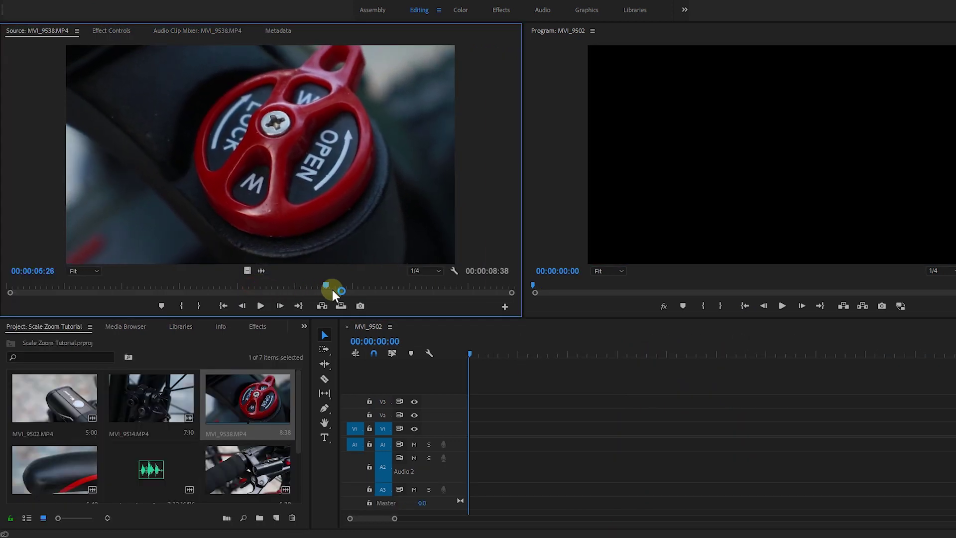
Mark In and Out points around a usable 1:36 section of MVI_9538.MP4
drag(333, 290, 309, 303)
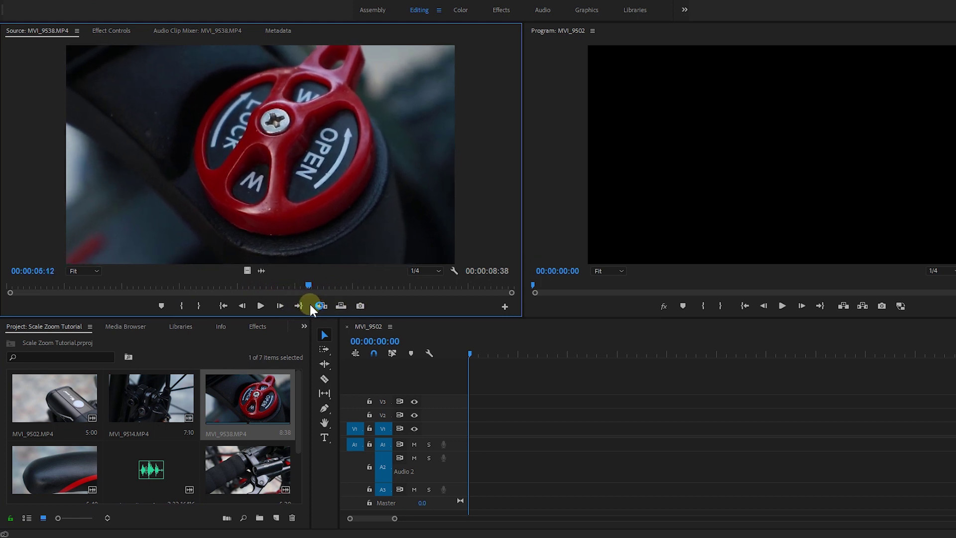
key(i)
key(space)
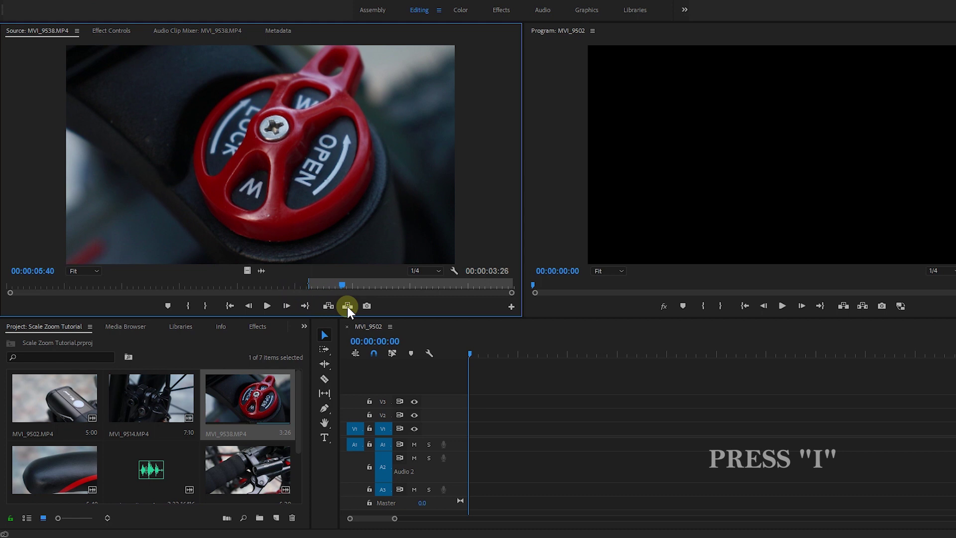
key(space)
key(o)
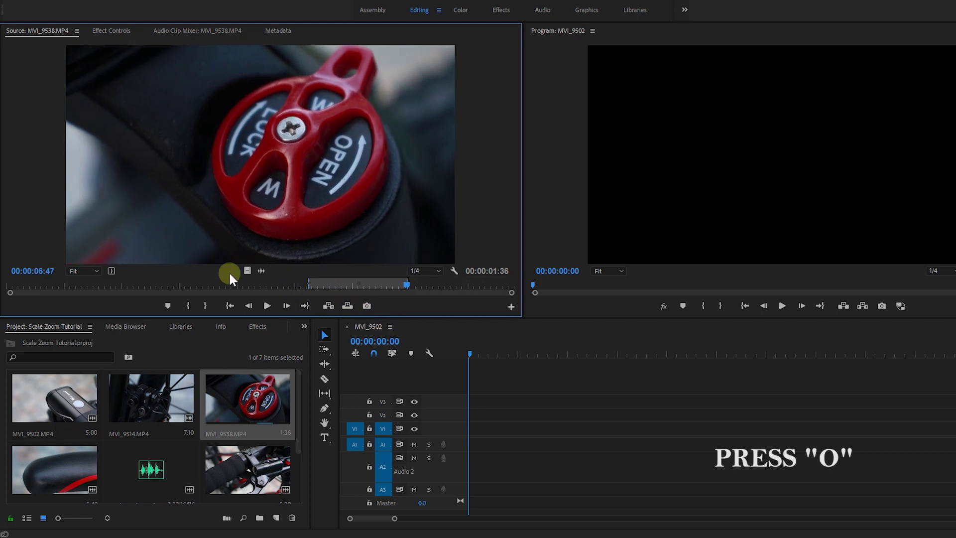
Place the marked footage, video only, on V1 and the music on A1
drag(247, 271, 442, 423)
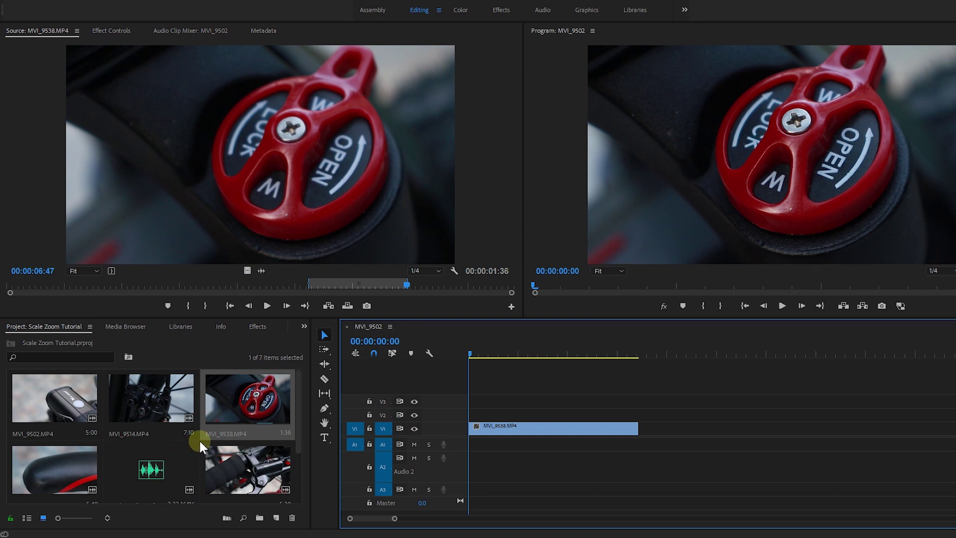
scroll(146, 463, down, 1)
click(145, 459)
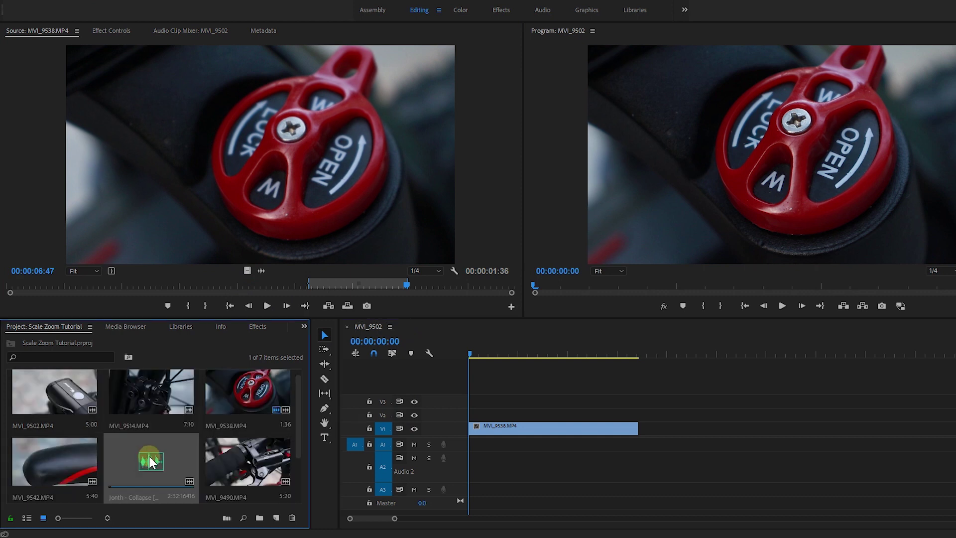
mouse_move(142, 466)
mouse_down()
mouse_move(489, 450)
mouse_move(470, 450)
mouse_move(457, 483)
mouse_up()
Play the music and split it at the drop around 44 seconds
key(minus)
key(minus)
click(712, 351)
key(space)
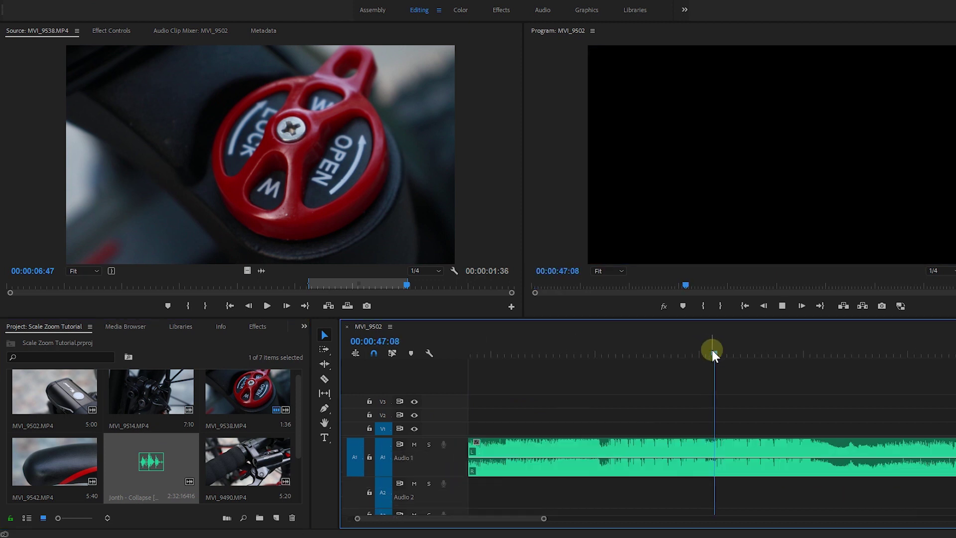
drag(707, 348, 695, 352)
key(ctrl+k)
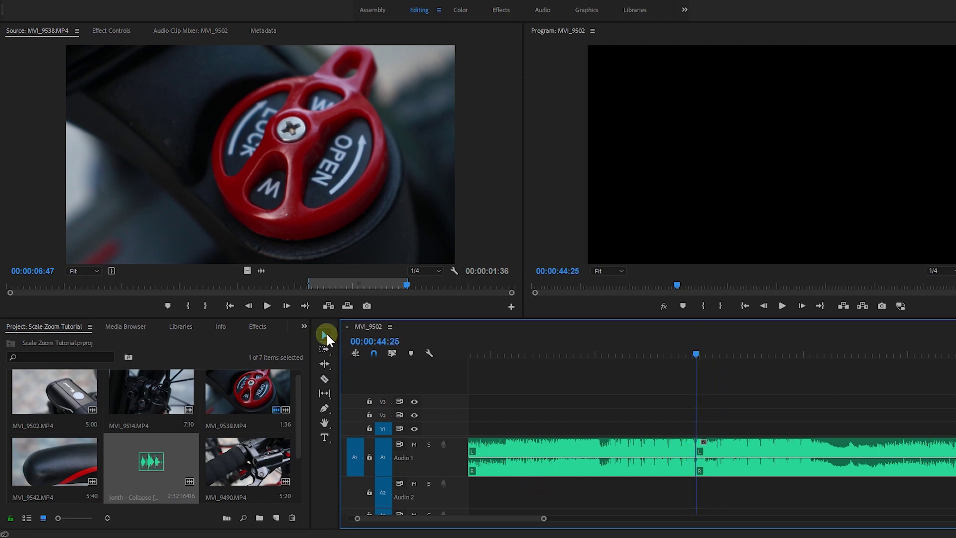
Delete the music before the split and ripple-delete the gap at the start
click(593, 467)
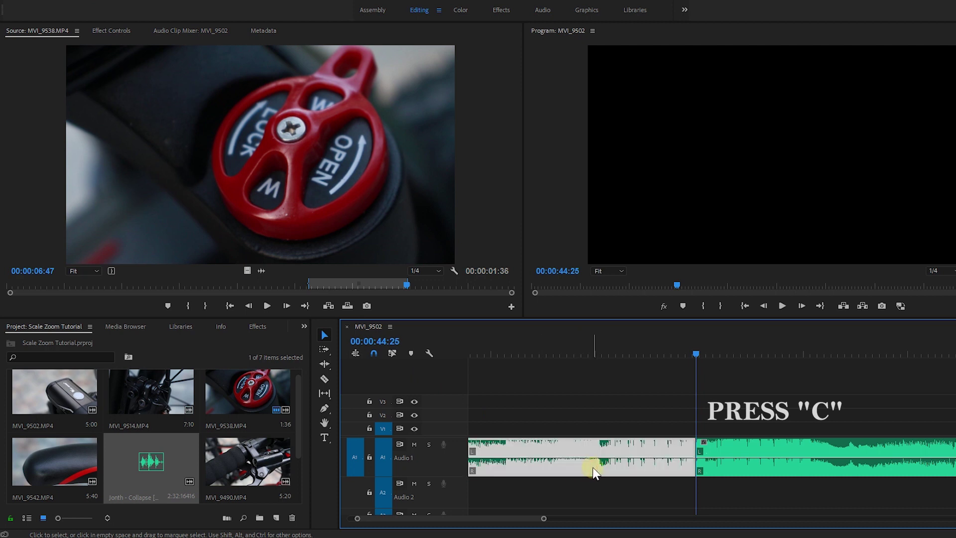
key(Delete)
click(593, 464)
right_click(593, 462)
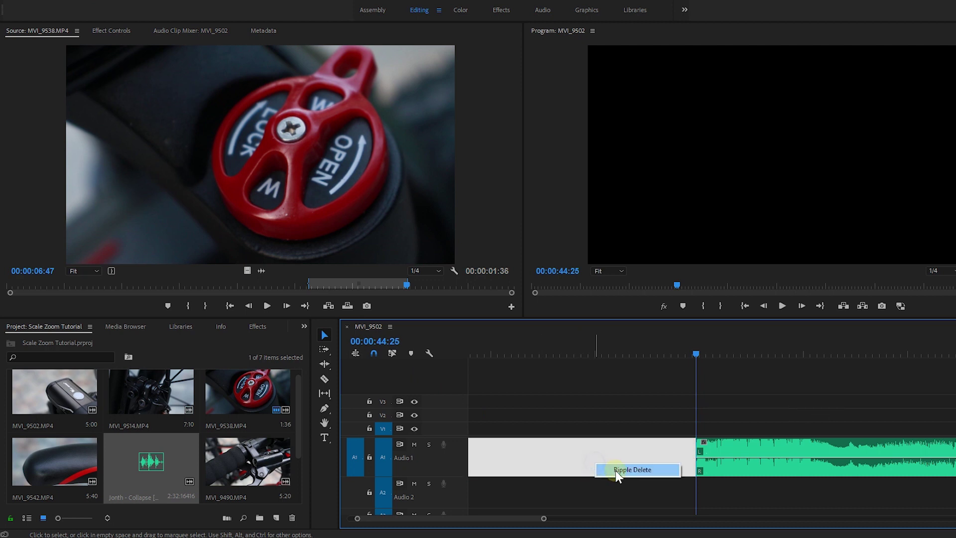
click(616, 470)
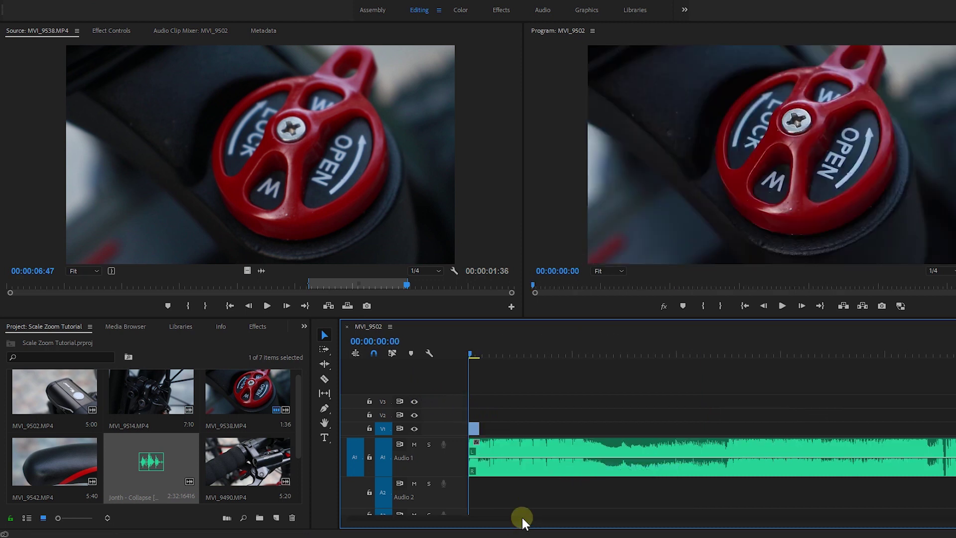
drag(537, 520, 465, 519)
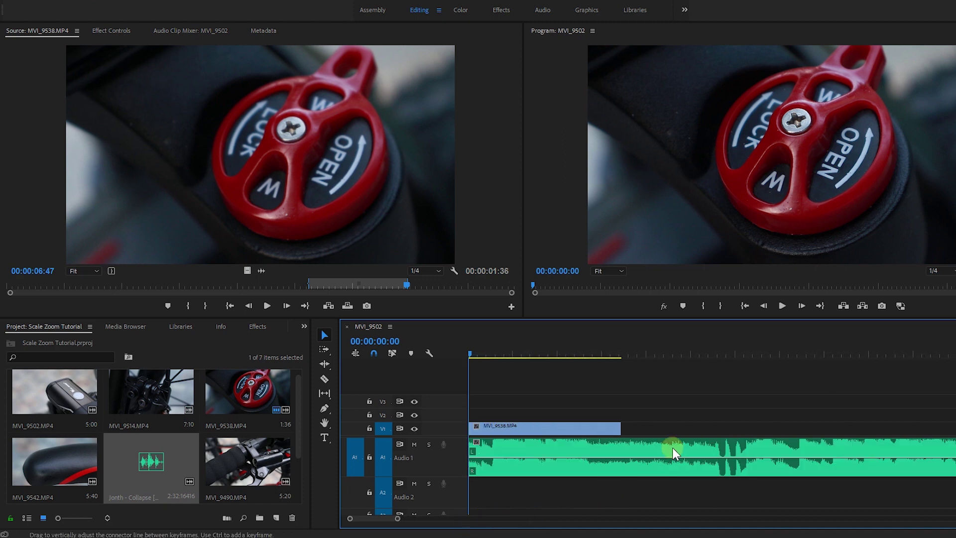
Snap the MVI_9538 clip's start to the beat playhead around 00:00:02:31
click(632, 346)
click(594, 428)
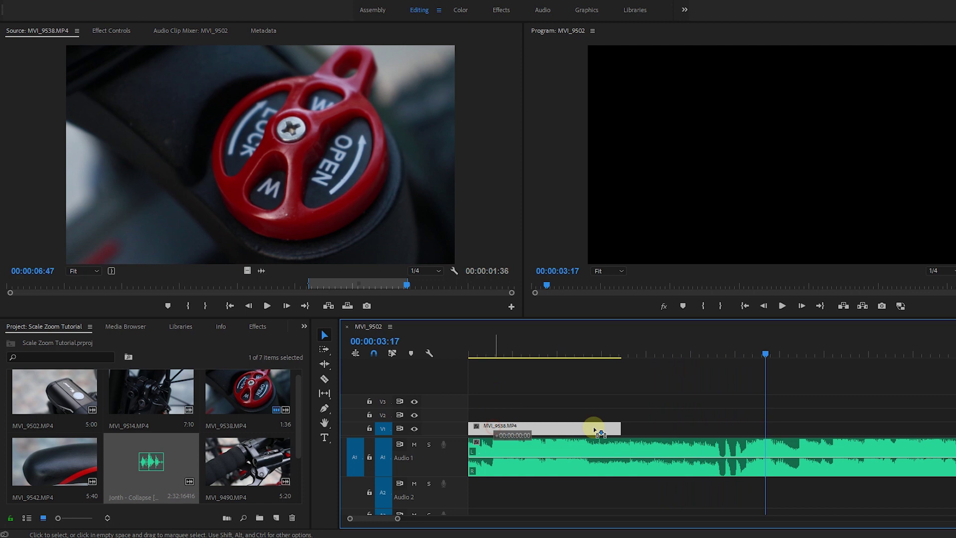
drag(723, 359, 723, 360)
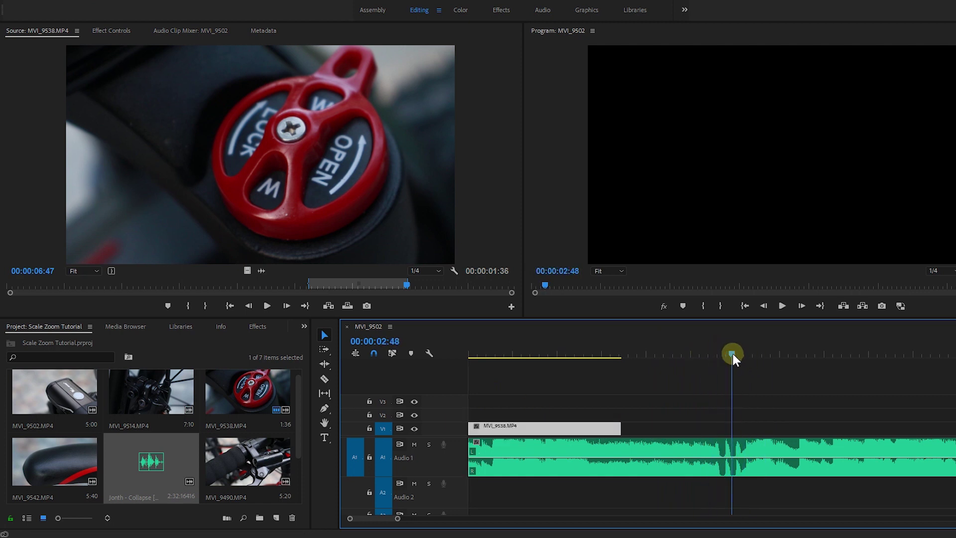
mouse_move(722, 360)
mouse_down()
mouse_move(741, 355)
mouse_move(700, 360)
mouse_up()
scroll(480, 428, up, 2)
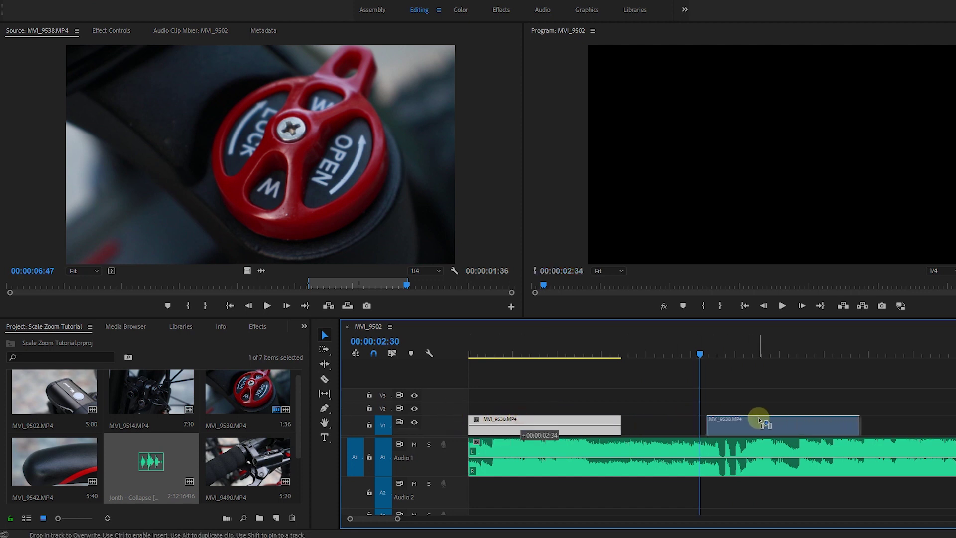
drag(518, 419, 758, 420)
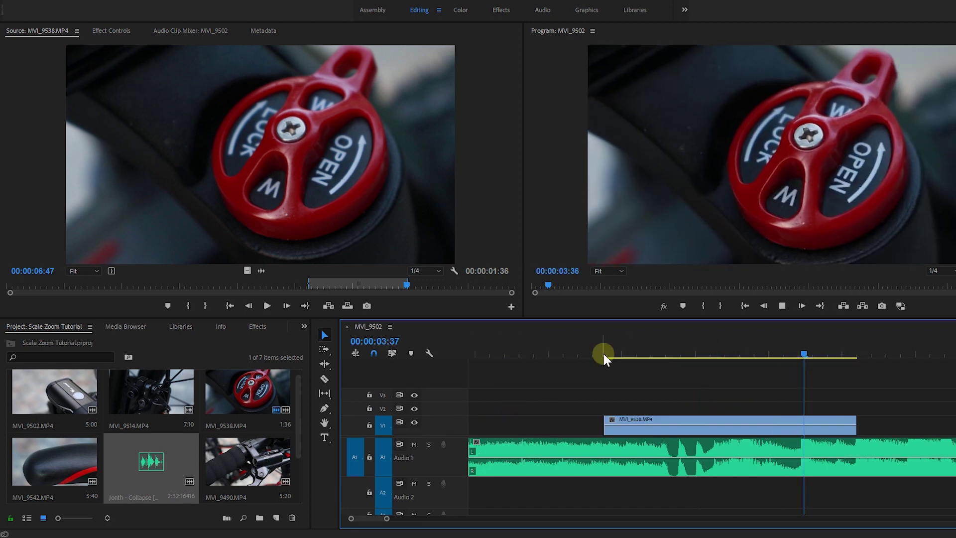
key(space)
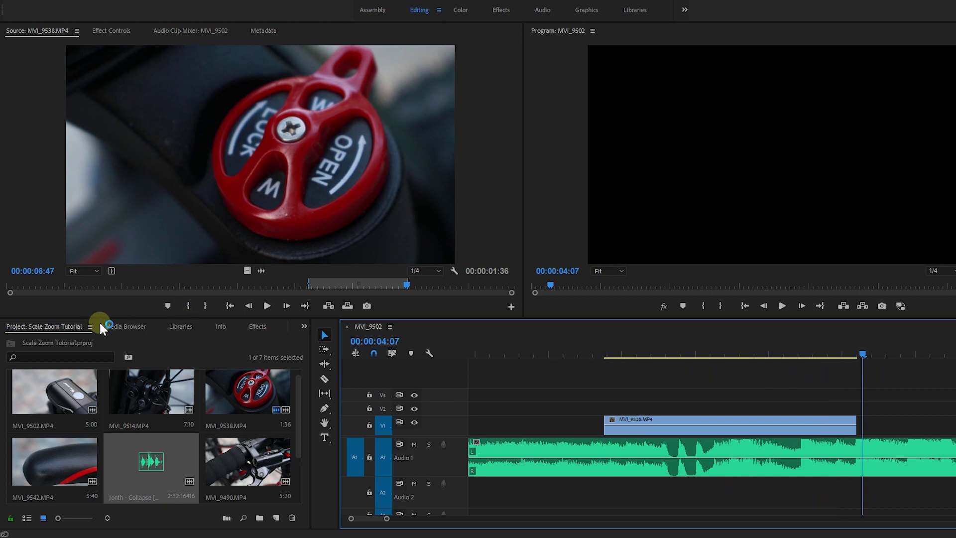
Apply the Warp Stabilizer VFX effect to the fork clip
click(260, 323)
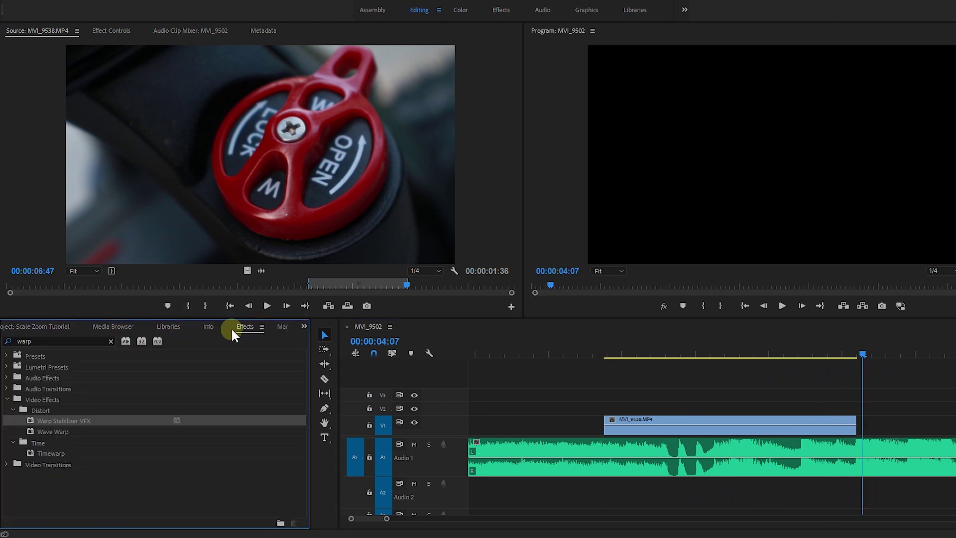
click(108, 340)
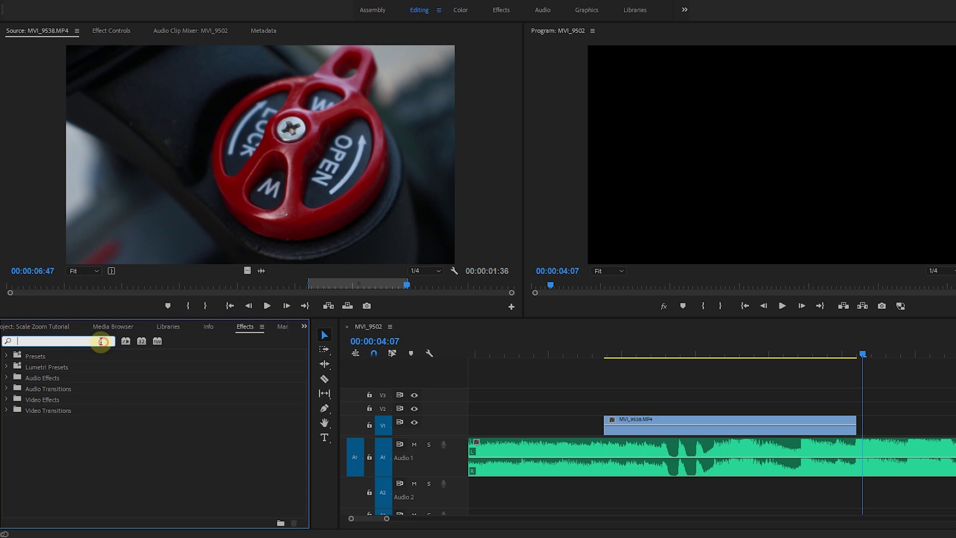
text(warp)
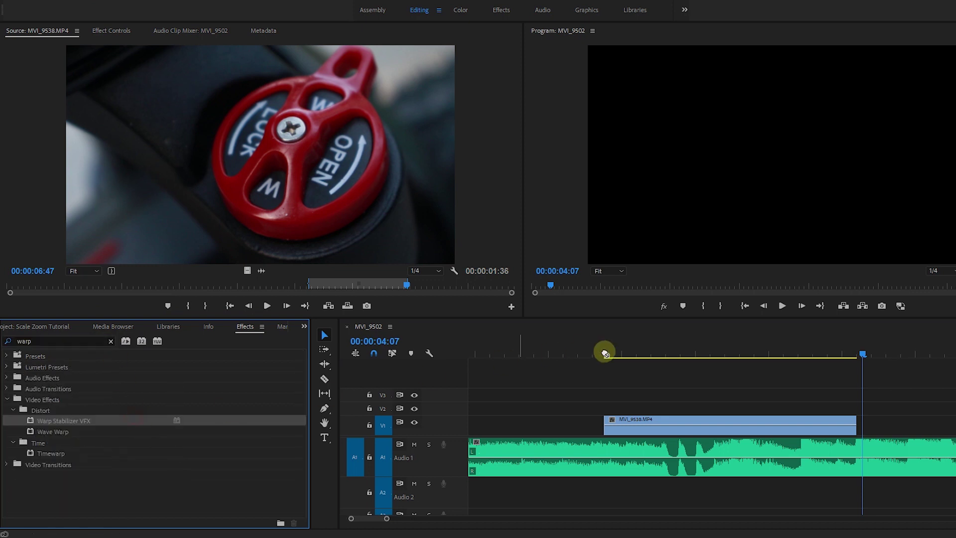
drag(134, 421, 613, 425)
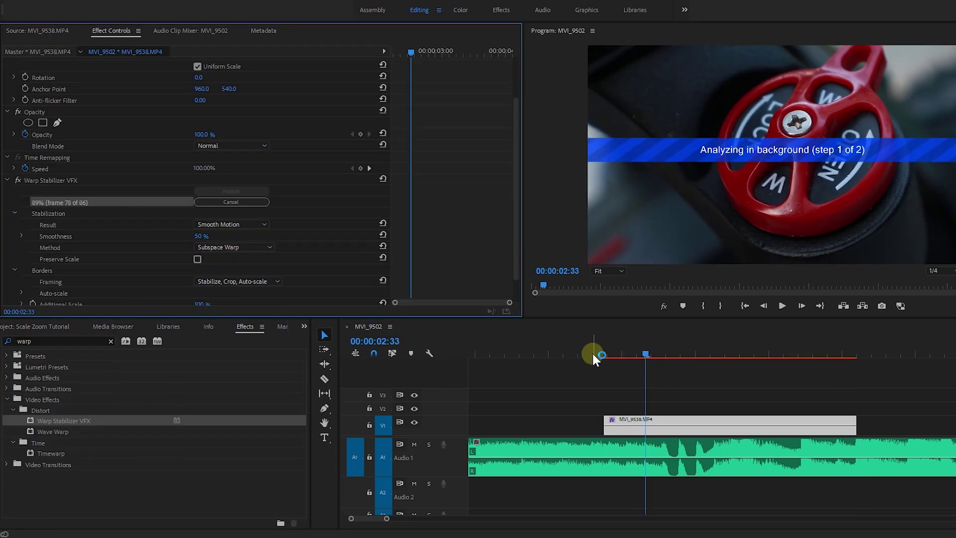
Nest the fork clip as a sequence named SCALE ZOOM EFFECT
right_click(642, 432)
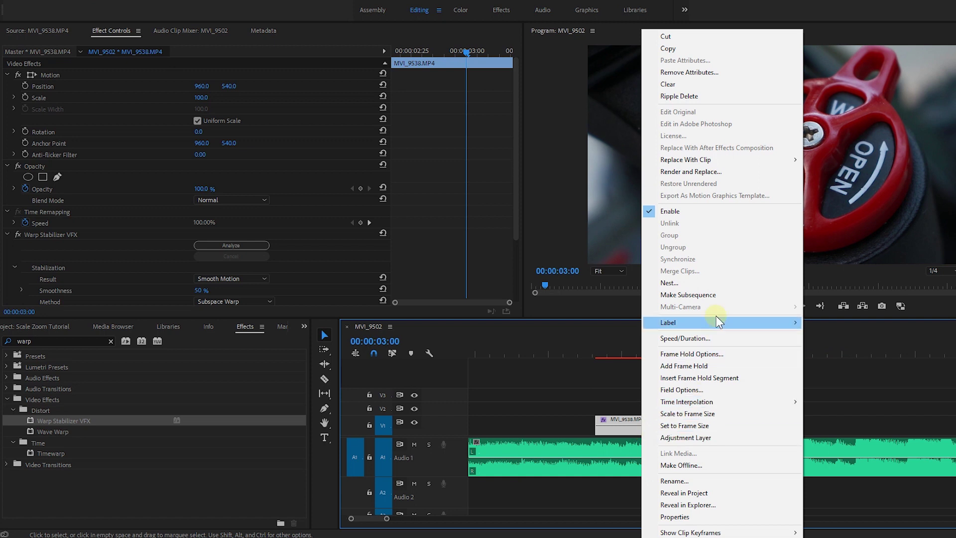
click(718, 288)
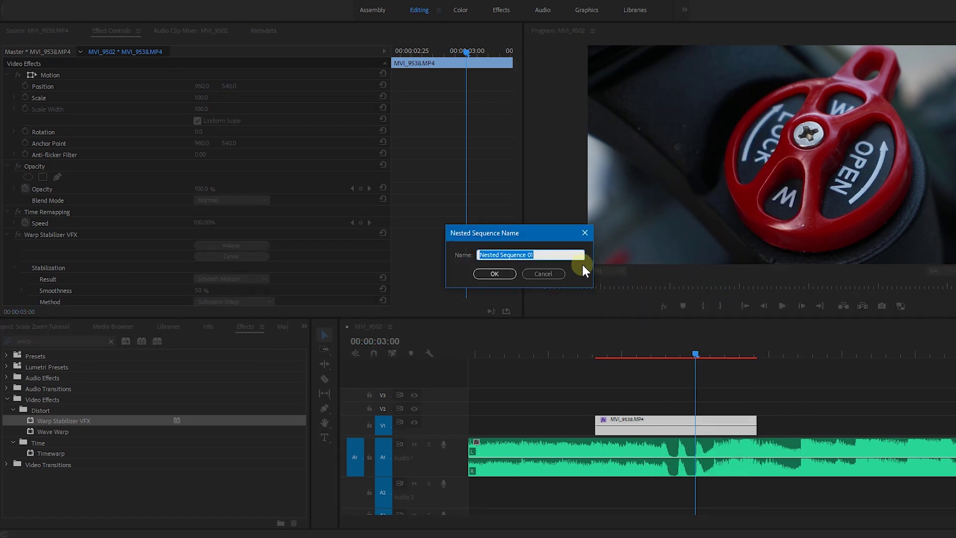
text(SCALE ZOOM EFFECT)
key(Return)
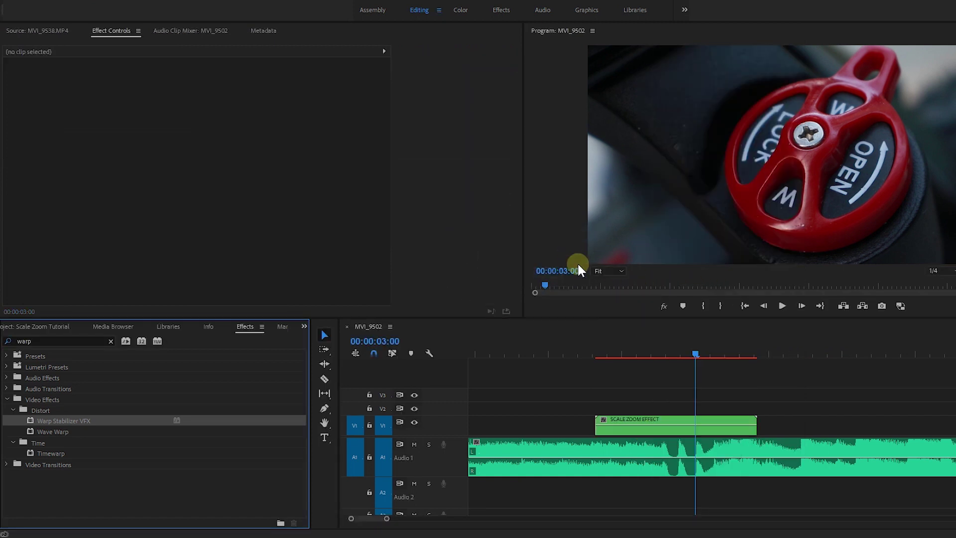
key(=)
Set the playhead near the nested clip's start and make the first 5-frame cut
click(534, 352)
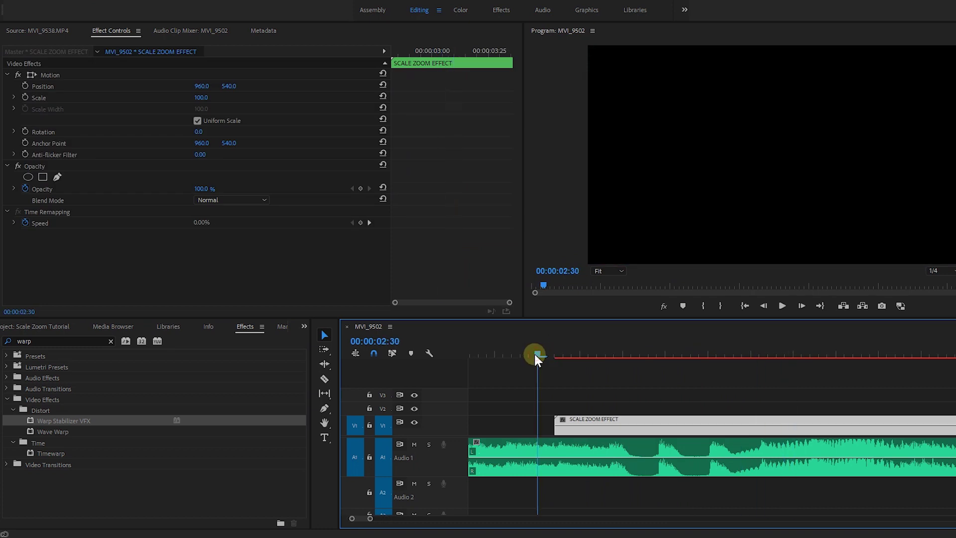
key(space)
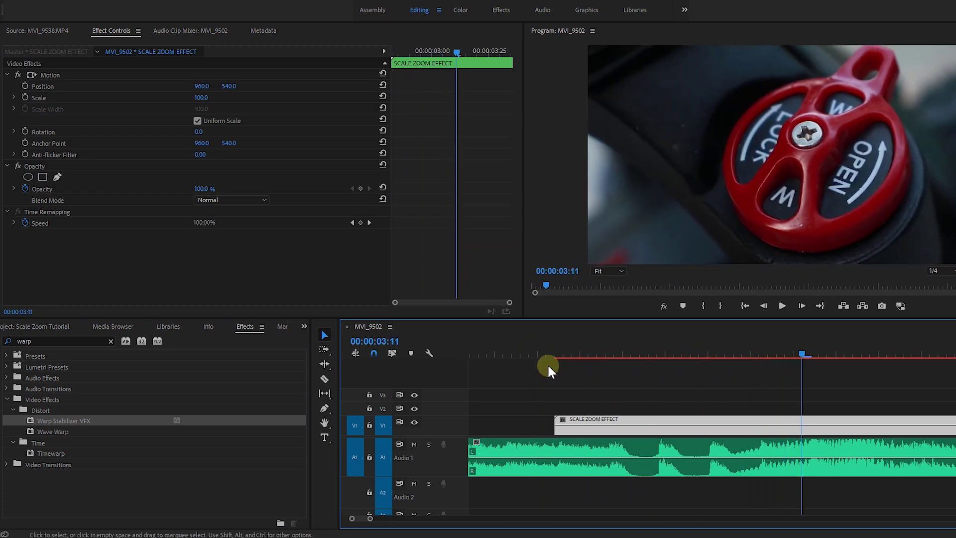
click(553, 352)
key(Right)
key(Right)
key(Right)
key(Right)
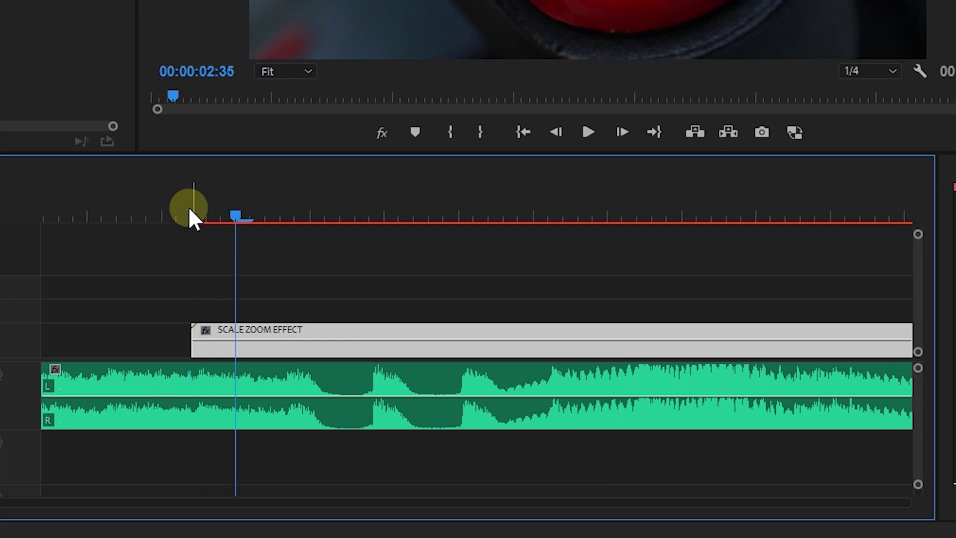
key(Right)
key(c)
click(270, 342)
Keep stepping 5 frames and razoring to cut three more pieces
key(Right)
key(Right)
key(Right)
key(c)
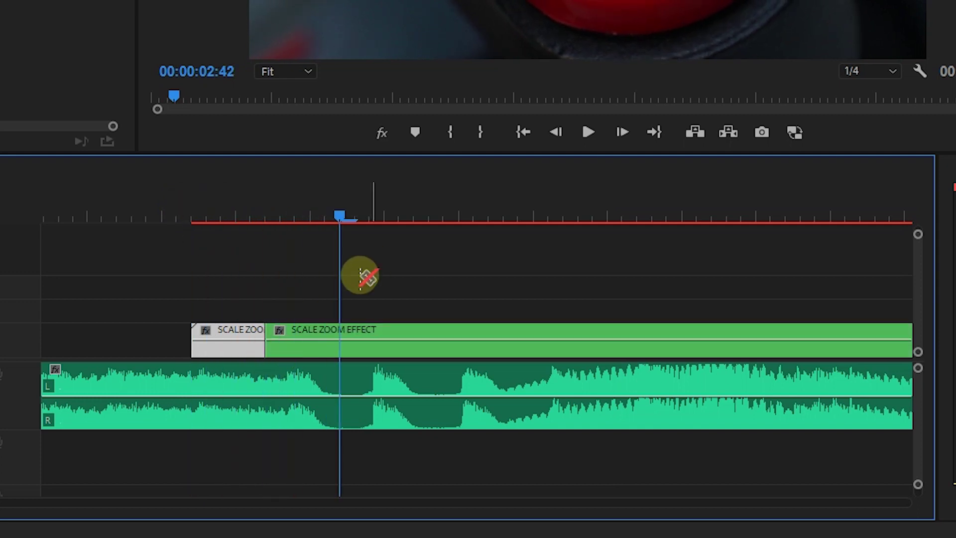
click(340, 340)
key(v)
key(Right)
key(Right)
key(Right)
key(c)
click(415, 340)
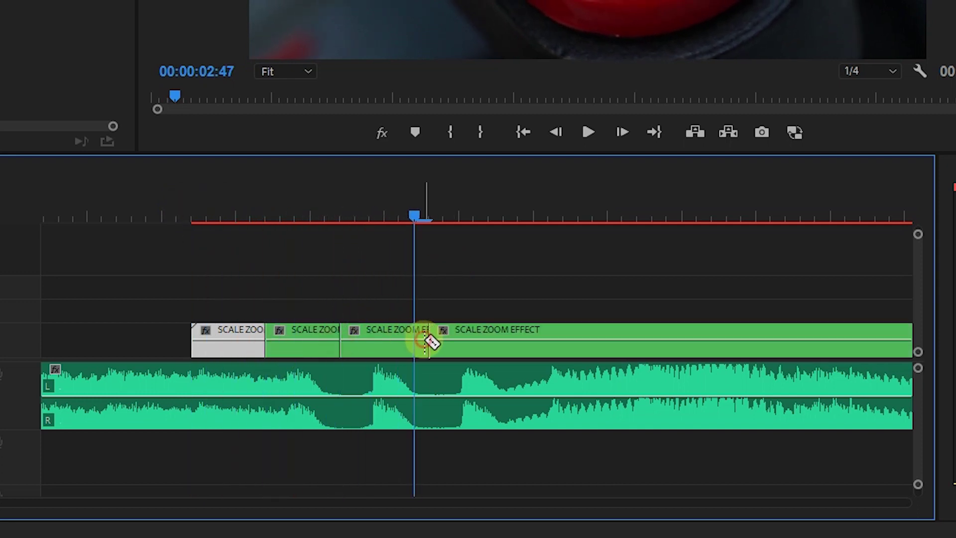
key(Right)
key(Right)
key(Right)
key(c)
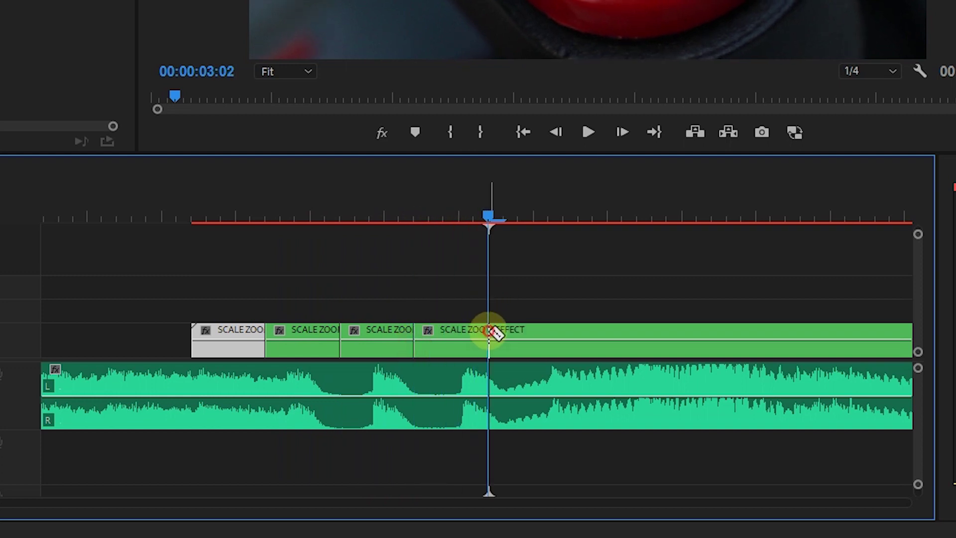
click(488, 340)
key(Right)
key(Right)
key(Right)
key(Right)
key(Right)
Make the final cut and set the second piece's Scale to 105
click(566, 351)
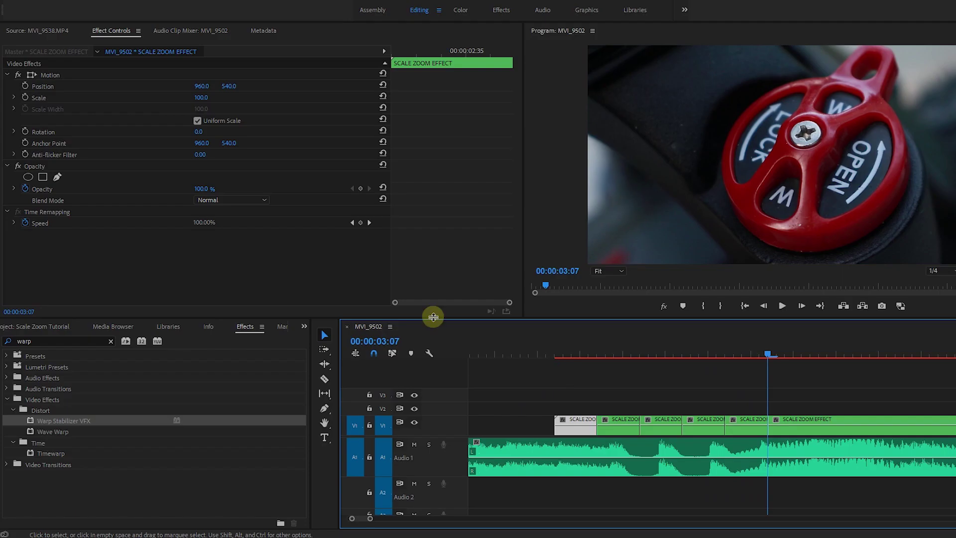
drag(600, 351, 566, 353)
click(580, 426)
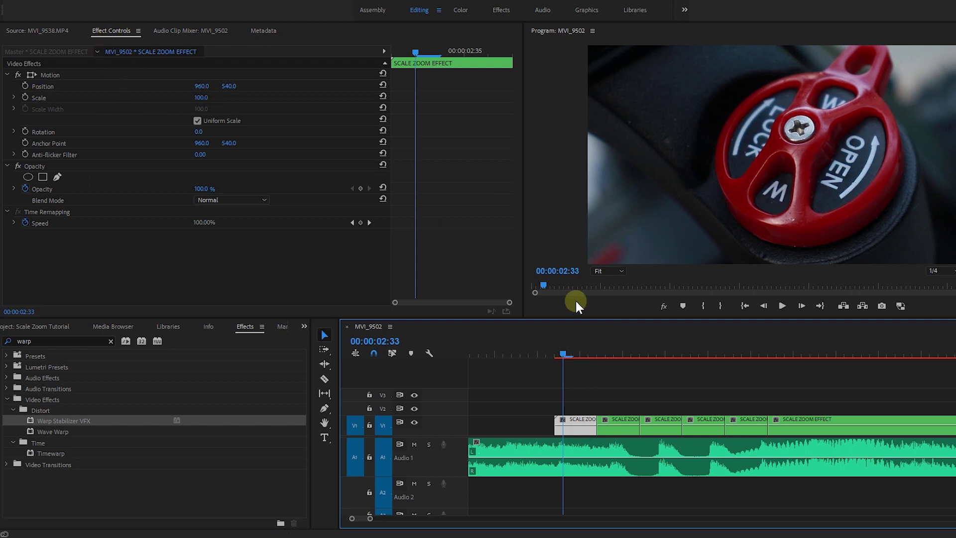
click(615, 352)
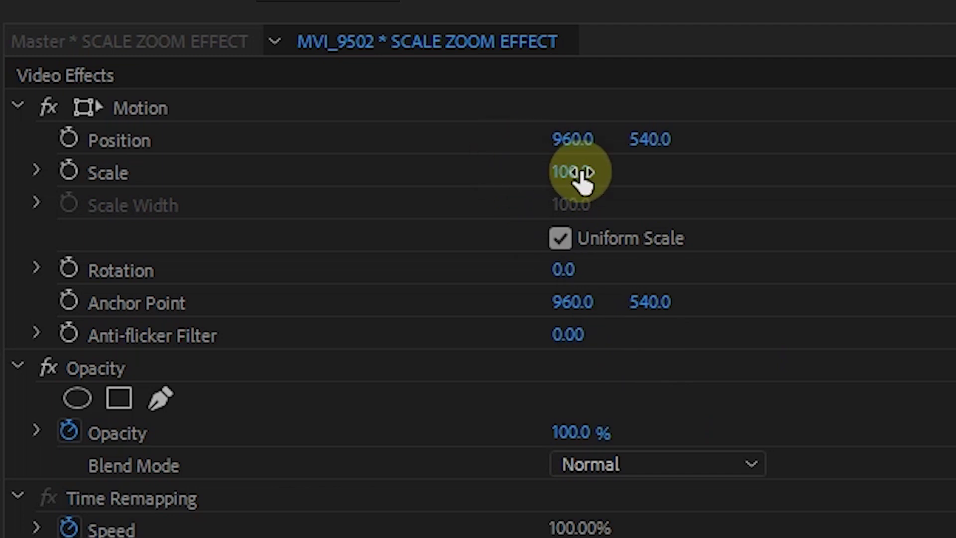
click(576, 173)
text(105)
key(Return)
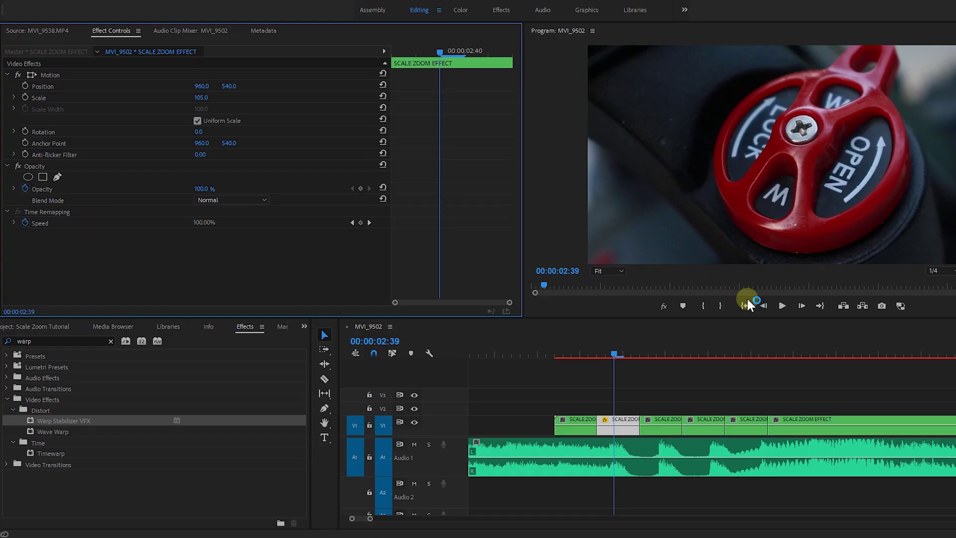
Set the third, fourth and fifth pieces' Scale to 110, 115 and 120
click(647, 354)
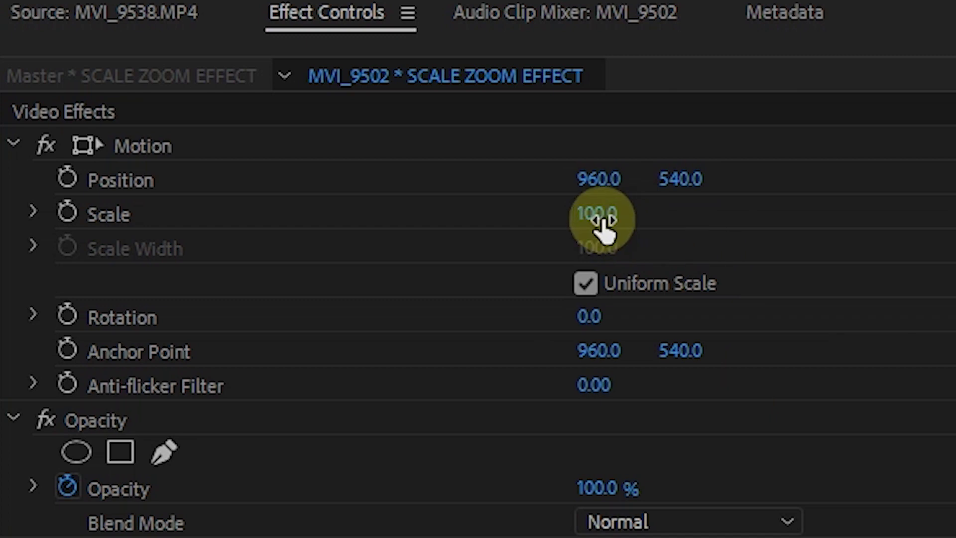
click(605, 228)
text(110)
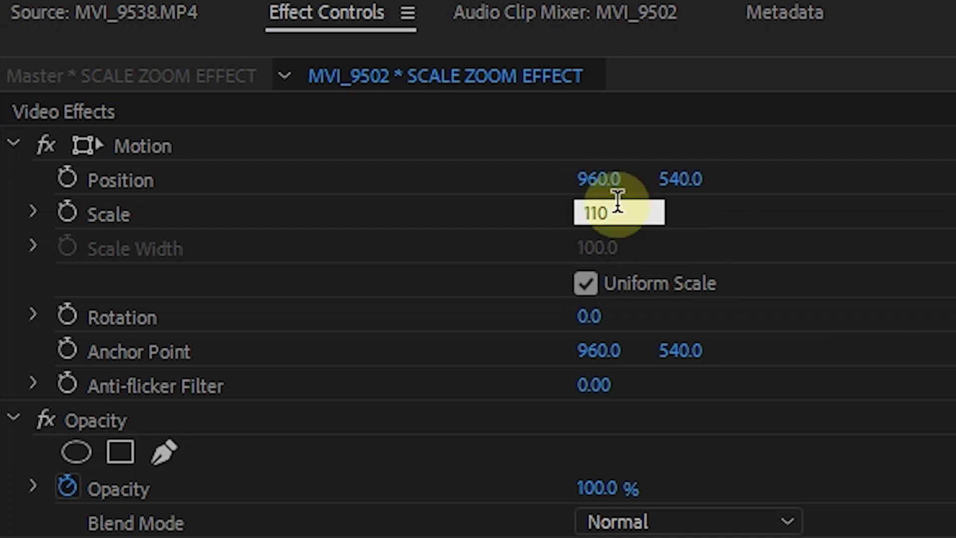
key(Return)
click(694, 354)
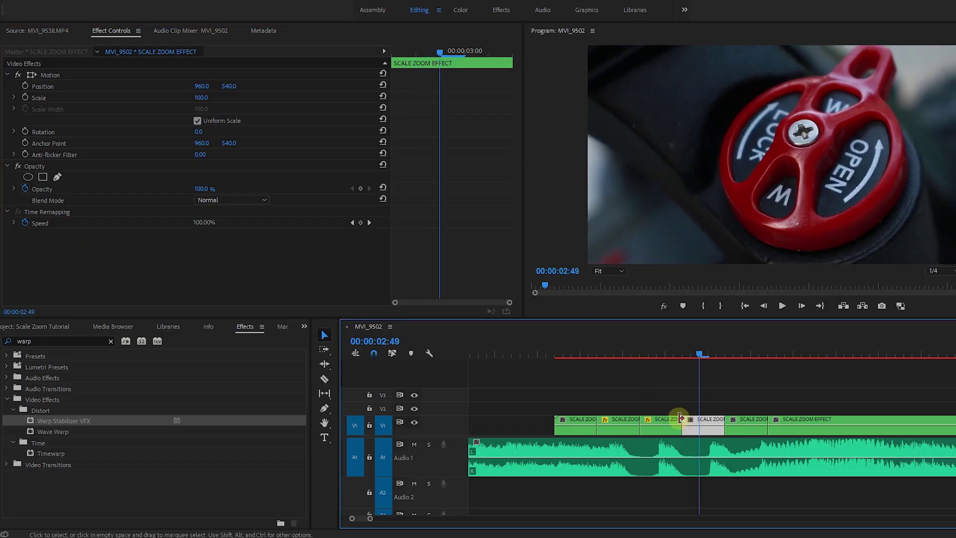
click(202, 100)
text(115)
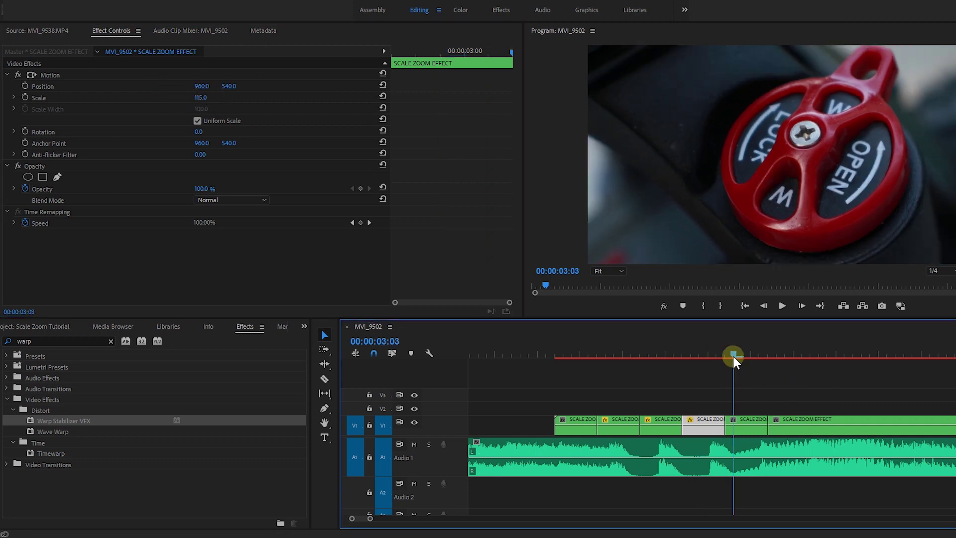
click(736, 354)
click(741, 426)
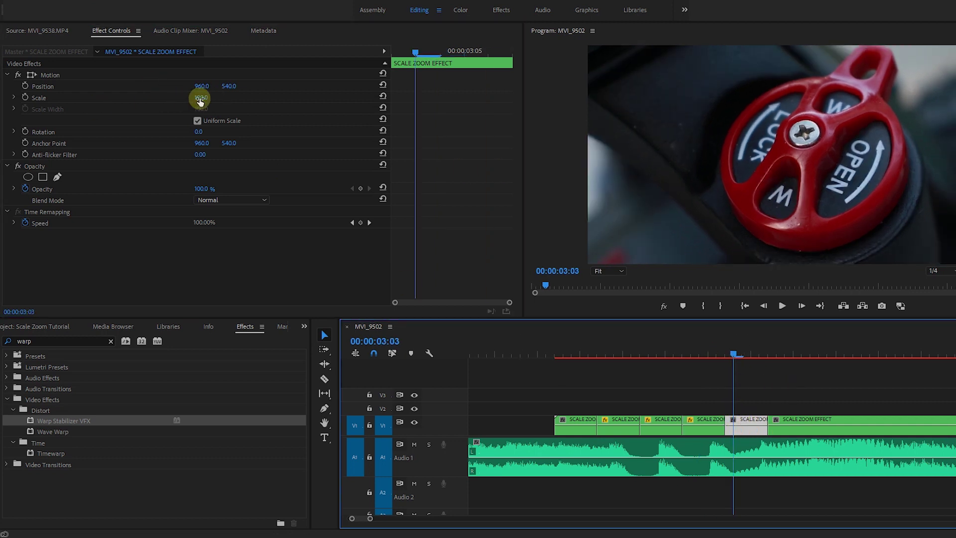
drag(201, 97, 217, 97)
Delete the leftover unscaled piece and play back the stepped zoom twice
click(793, 429)
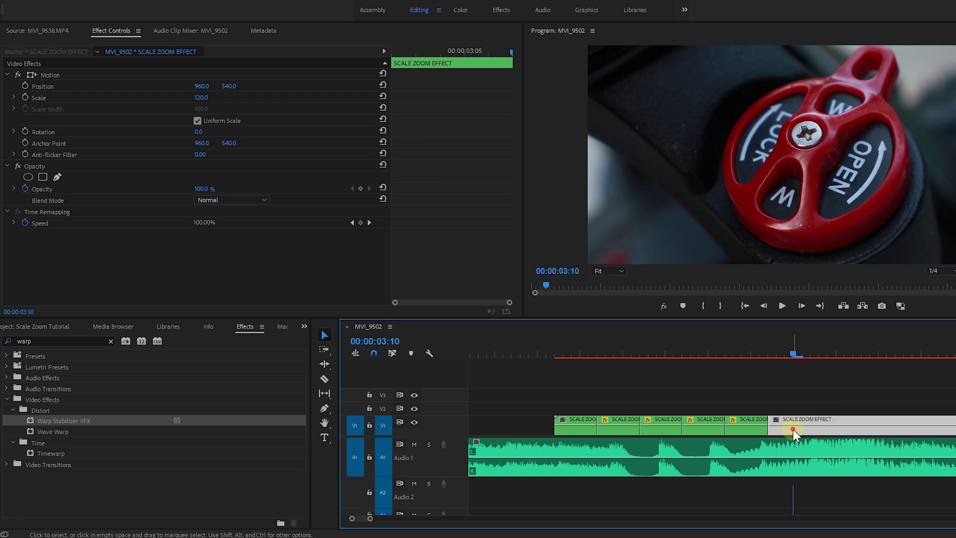
key(Delete)
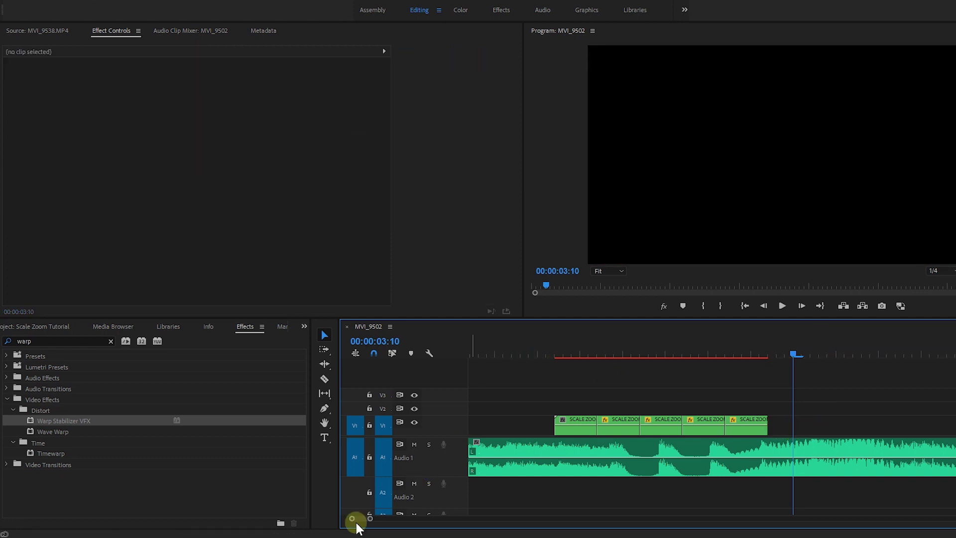
drag(369, 520, 372, 518)
drag(486, 350, 481, 350)
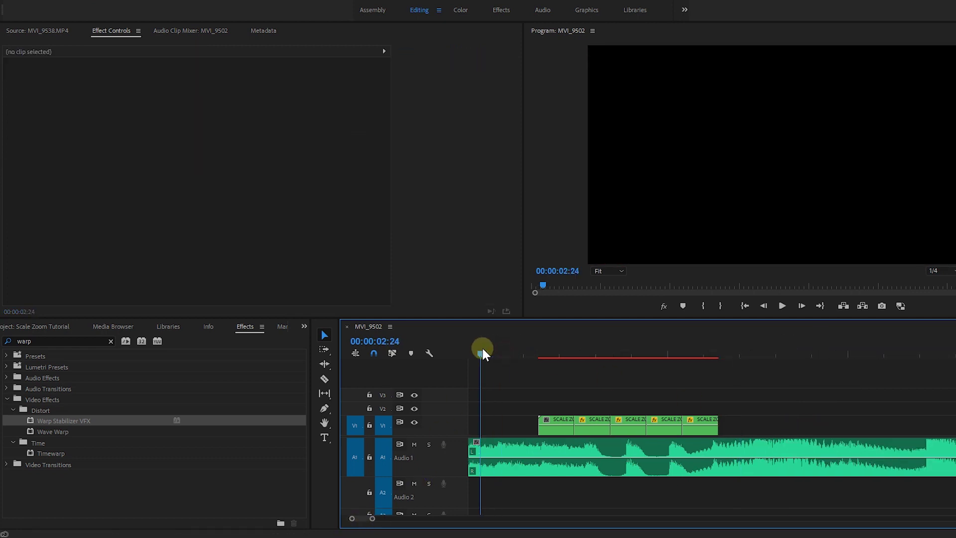
key(space)
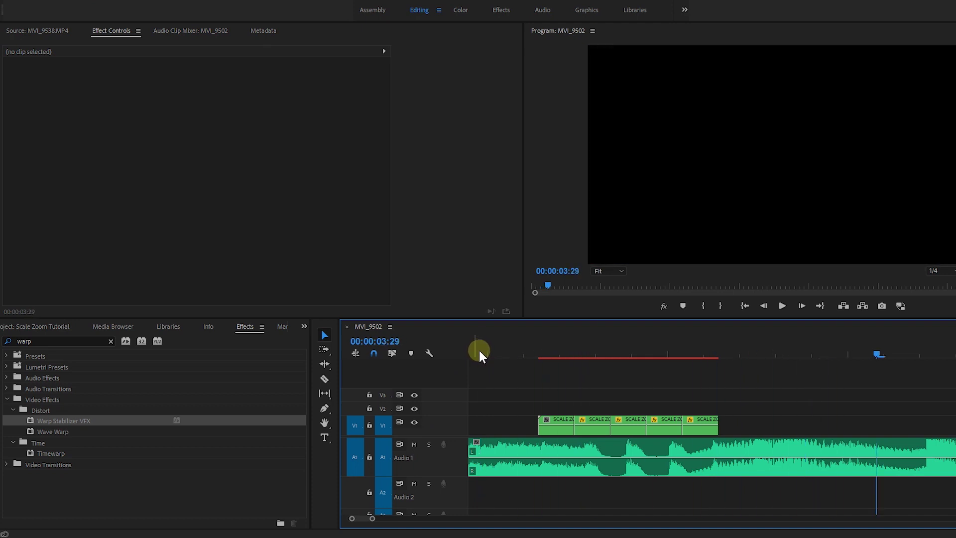
drag(506, 350, 497, 350)
key(space)
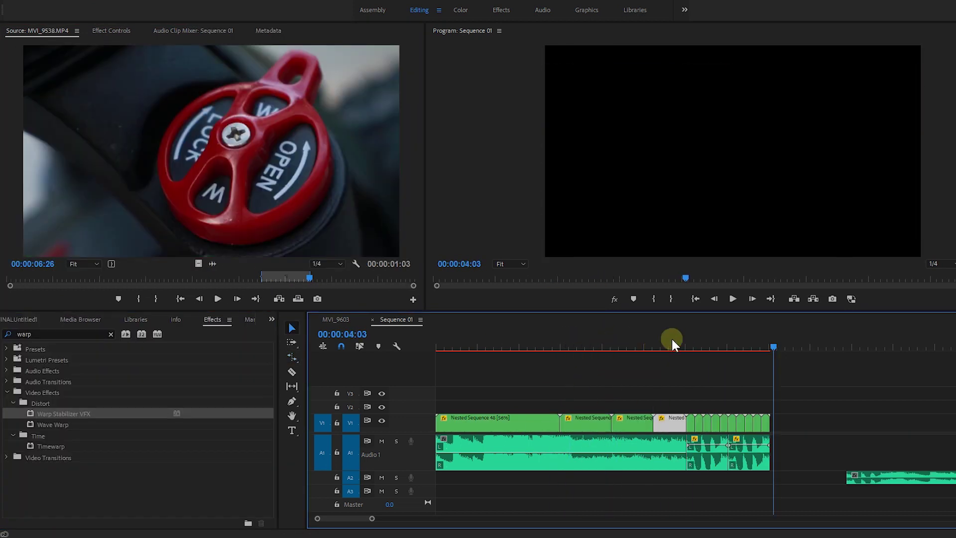
Crop a nested clip in Sequence 01 by 9% top and bottom, then play it
drag(672, 342, 604, 348)
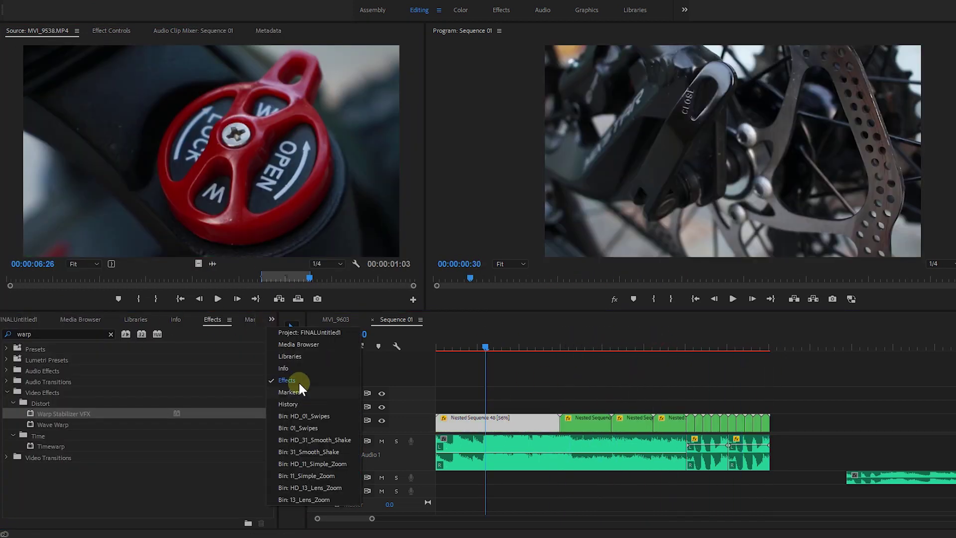
drag(160, 267, 180, 267)
key(space)
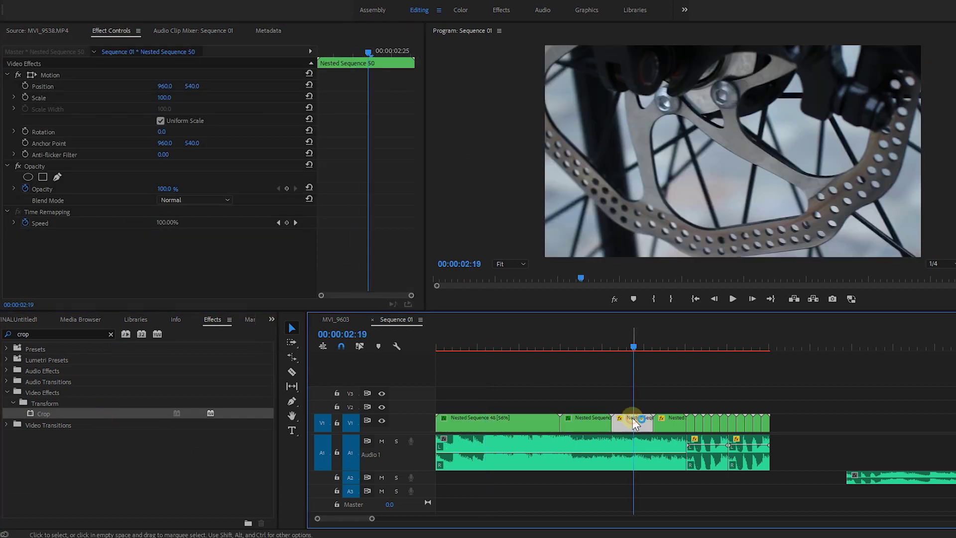